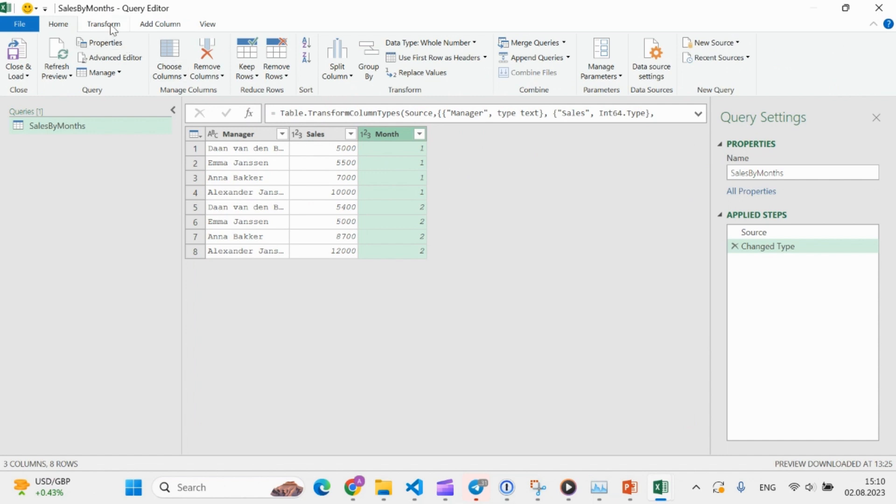
Pivot the Month column of the SalesByMonths query, using Sales as the values column and Sum as the aggregate function
click(111, 27)
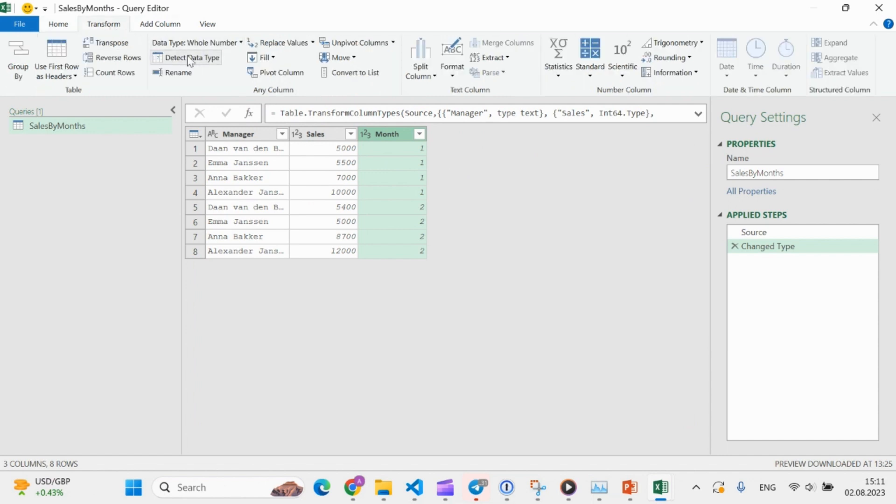
click(283, 74)
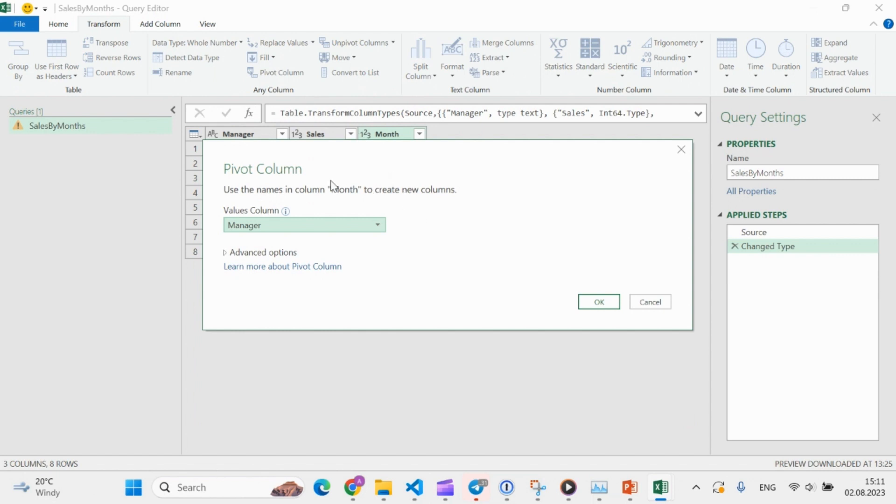
drag(330, 158, 358, 255)
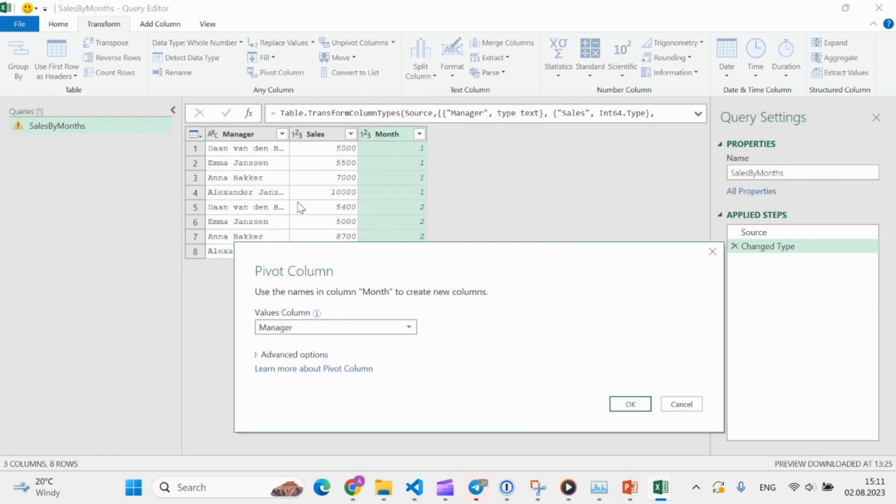
drag(360, 264, 357, 173)
click(368, 236)
click(357, 263)
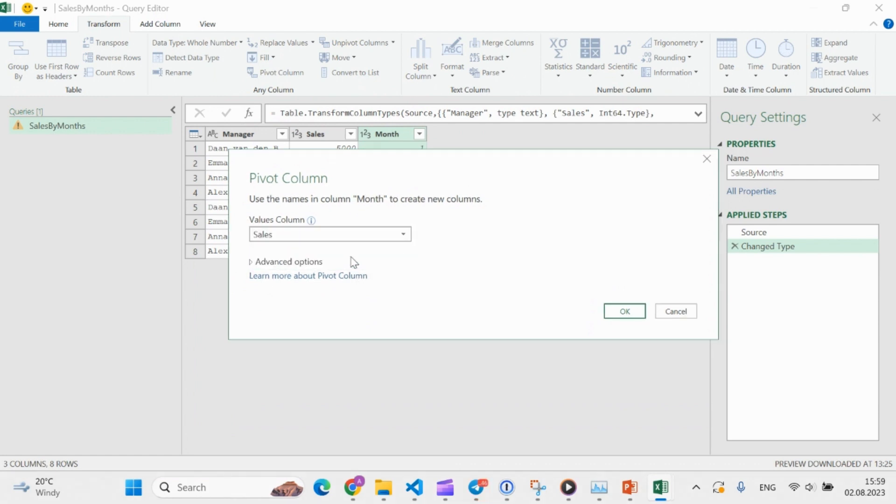
click(311, 262)
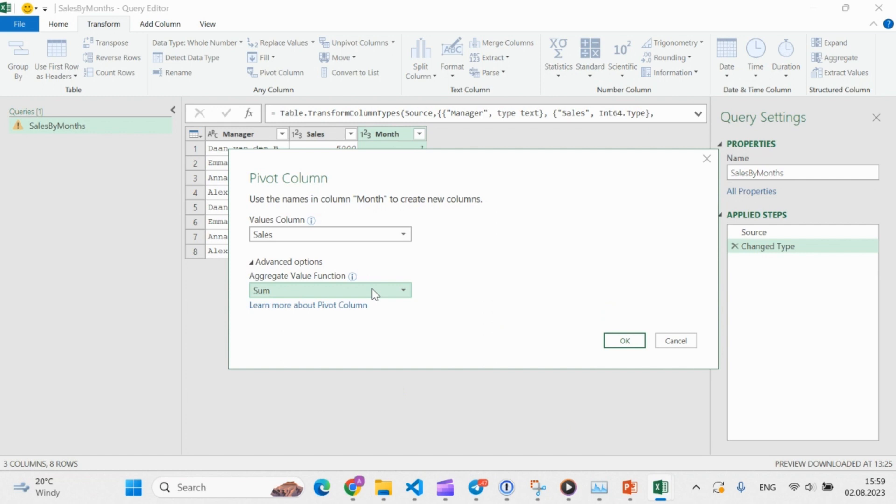
drag(405, 160, 396, 219)
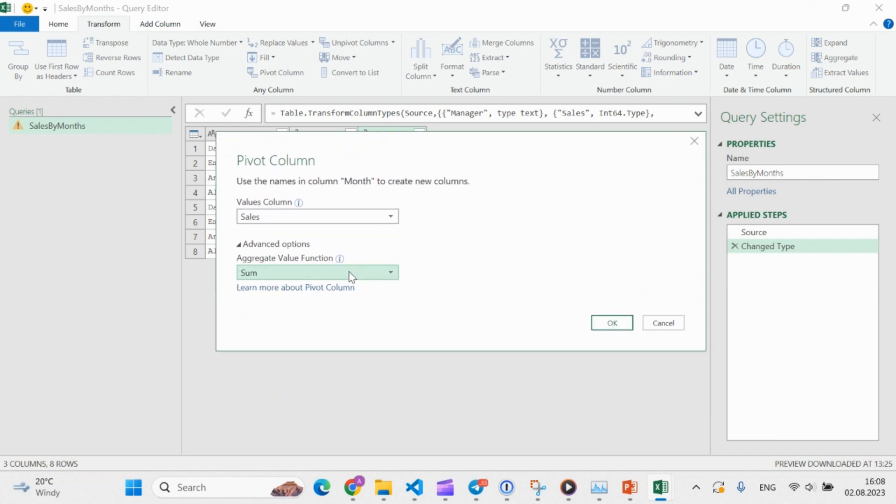
click(351, 275)
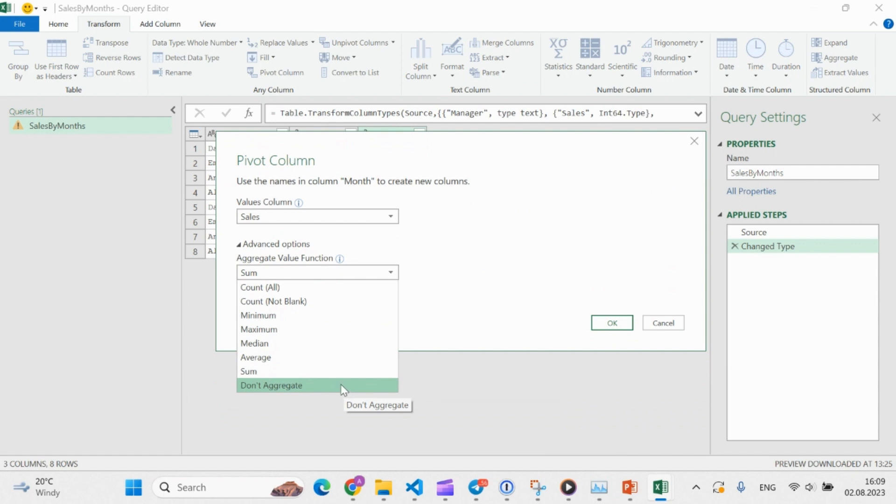
click(335, 372)
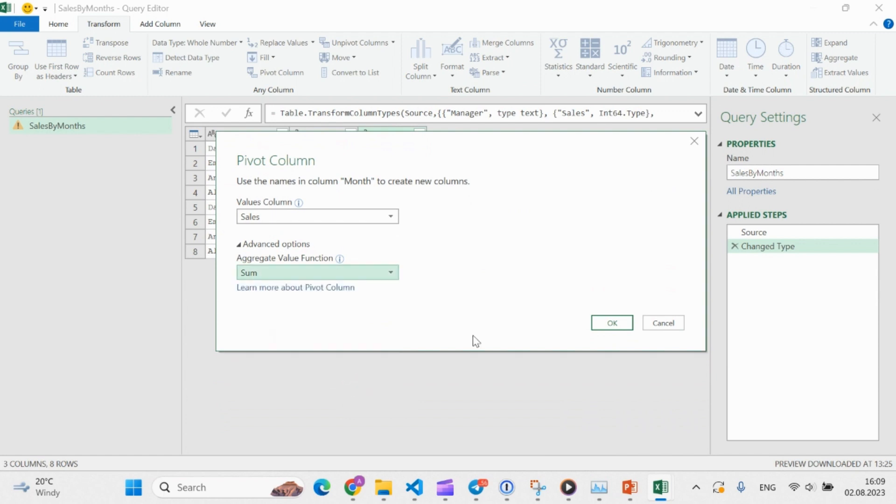
click(607, 324)
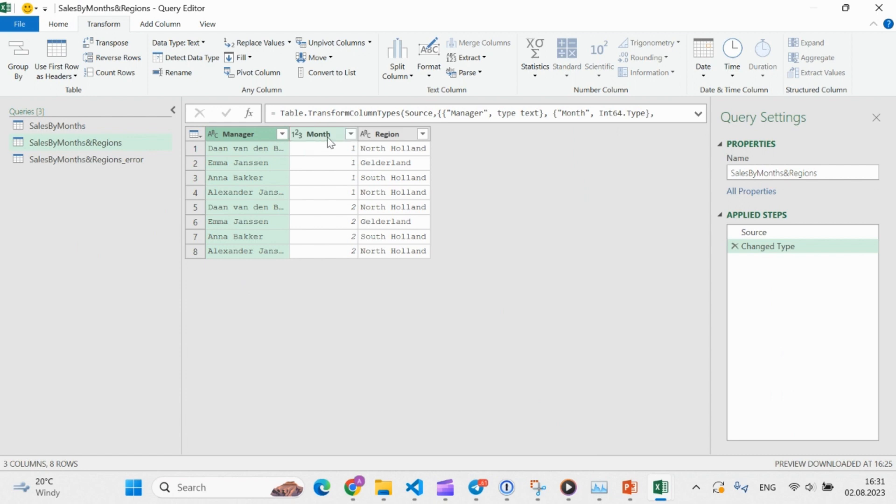
Check the Region and Month data types in SalesByMonths&Regions, and pivot Month with Region as the values column, set to Don't Aggregate
click(393, 134)
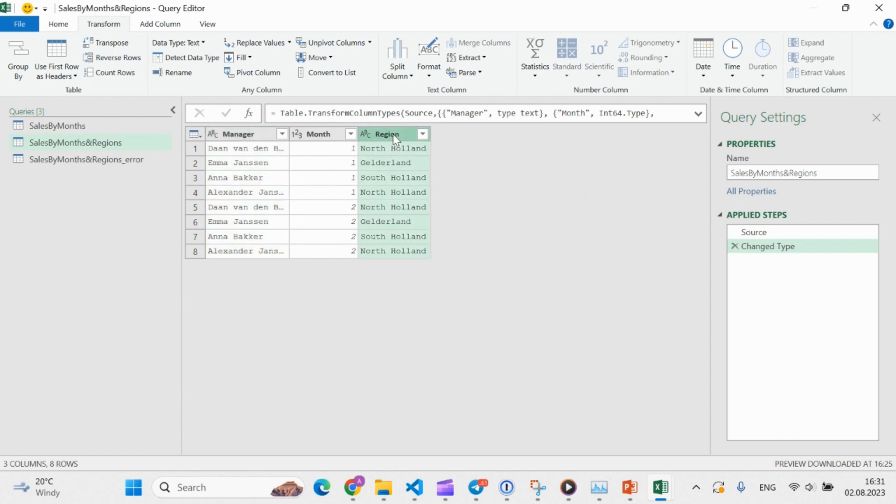
click(67, 24)
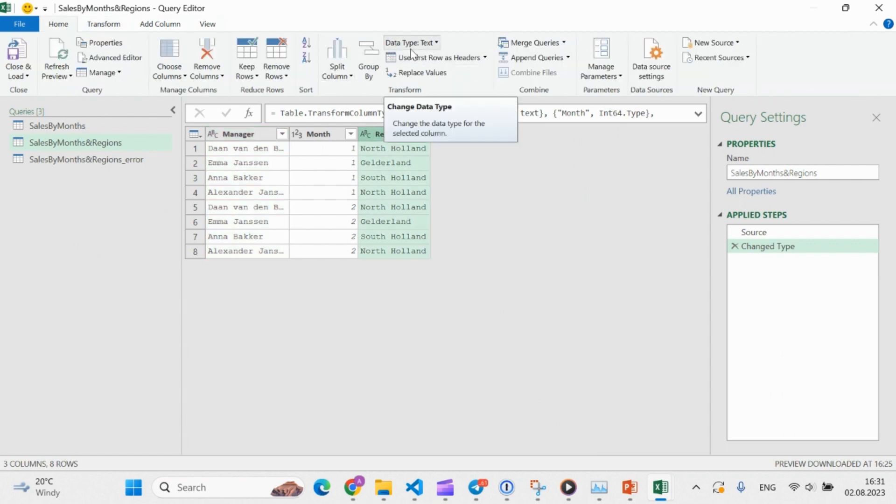
click(326, 131)
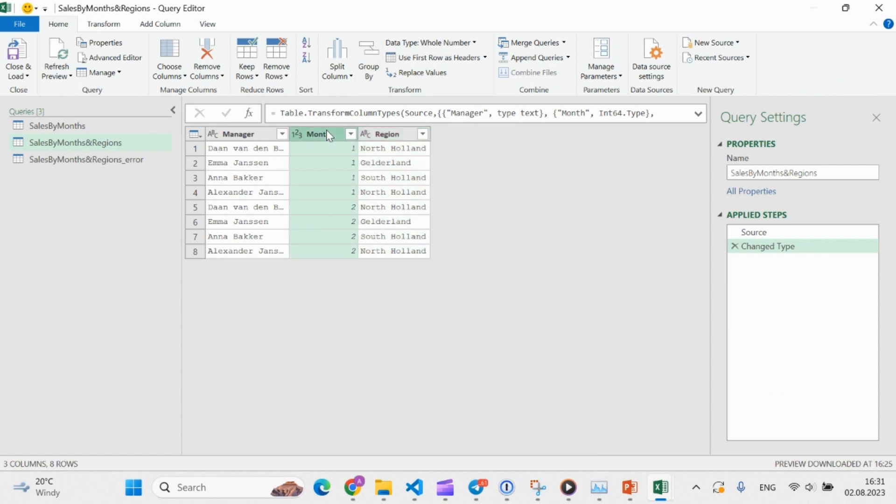
click(106, 26)
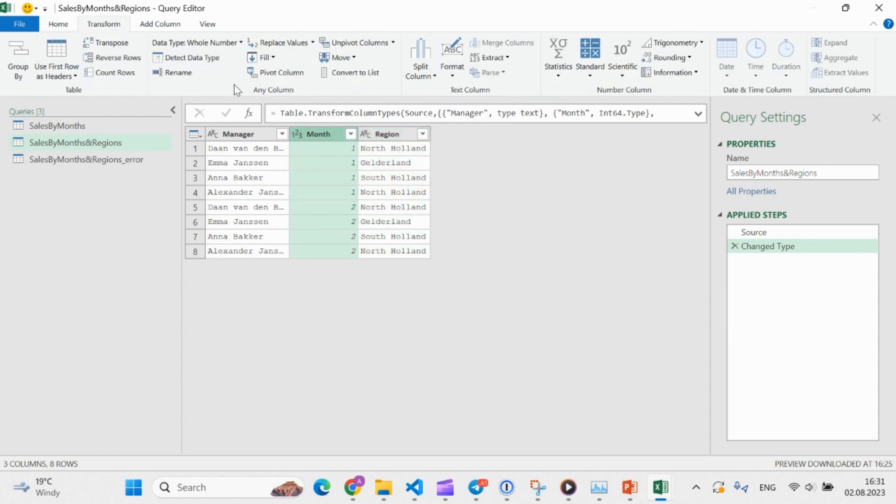
click(265, 75)
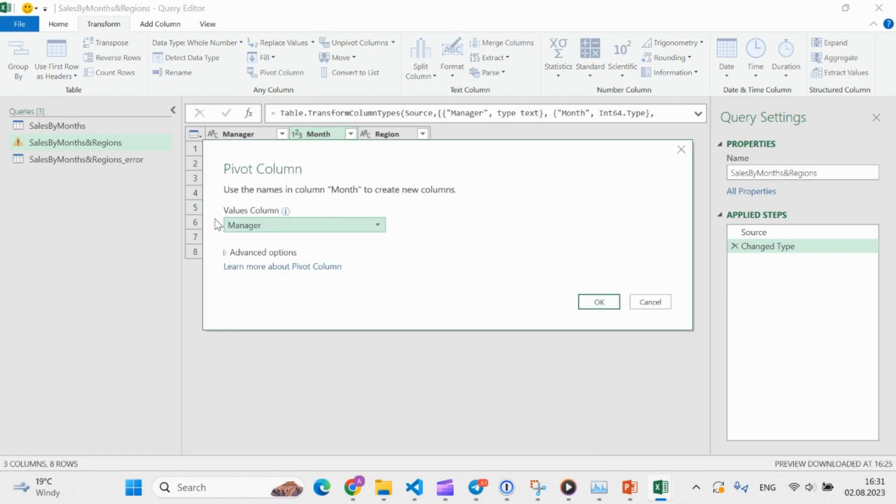
click(275, 228)
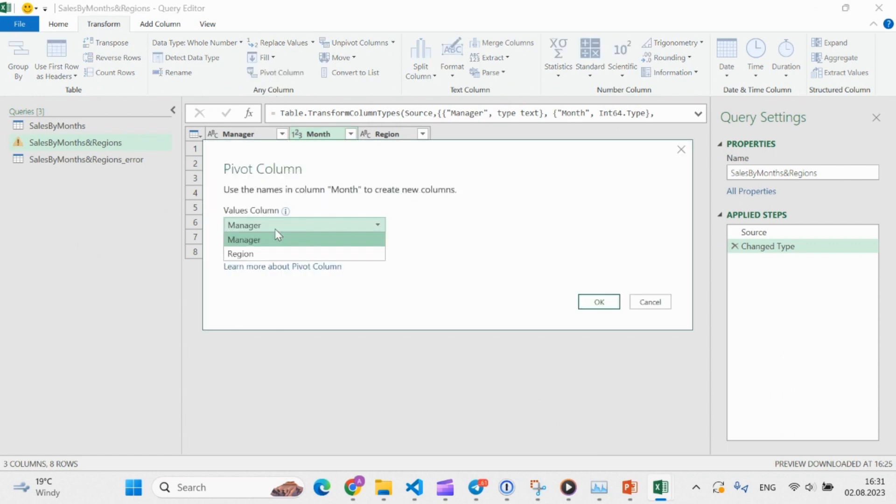
click(281, 253)
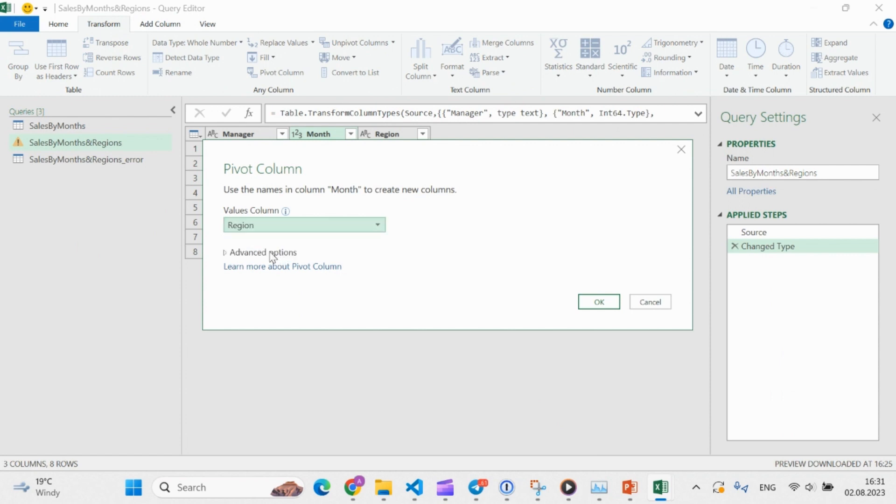
click(268, 253)
click(291, 279)
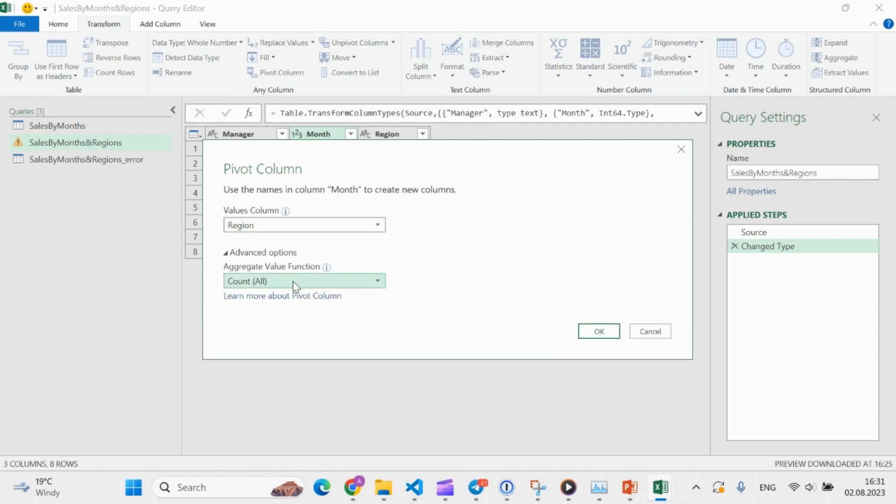
click(291, 367)
click(599, 332)
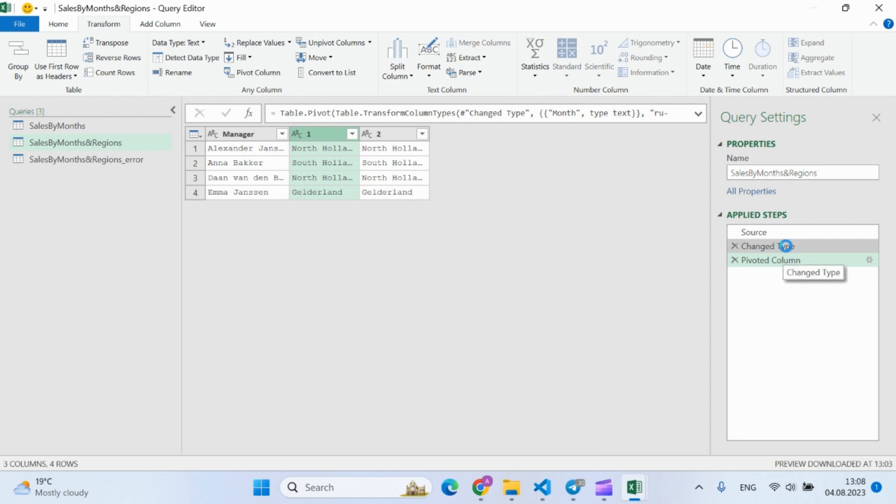
Compare the SalesByMonths&Regions data at the Changed Type step, especially its Region column, with the Pivoted Column step
click(788, 250)
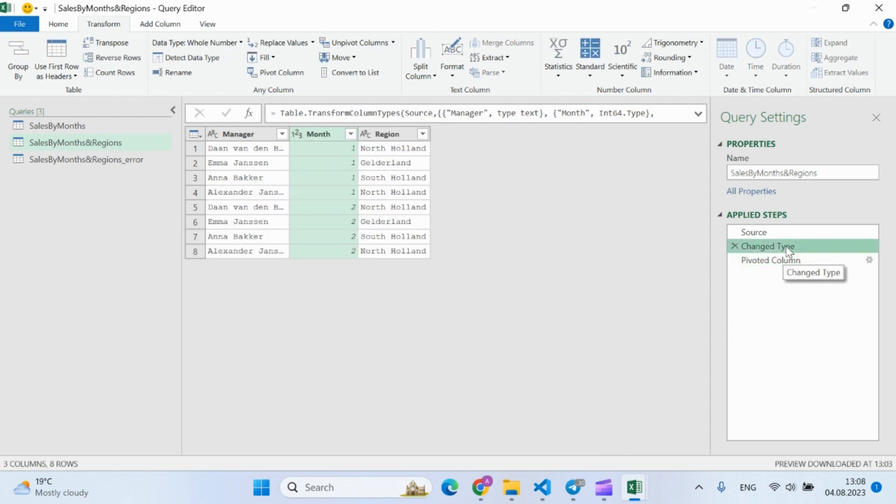
click(394, 134)
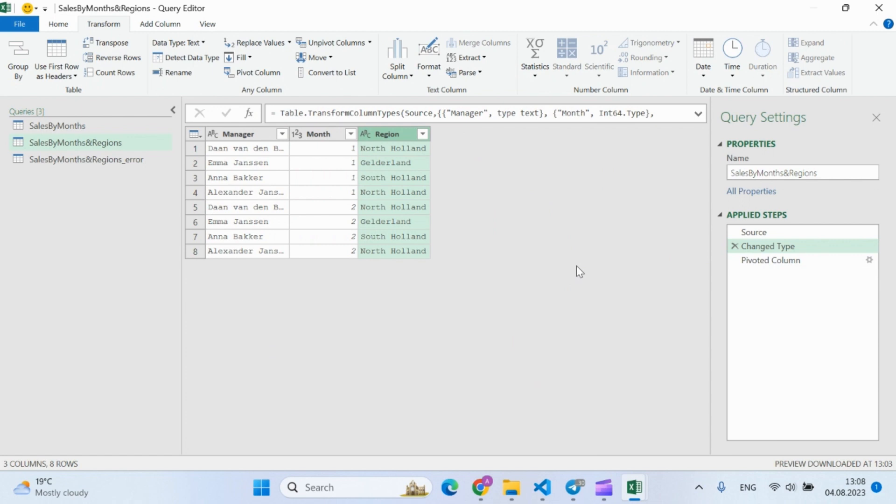
click(798, 265)
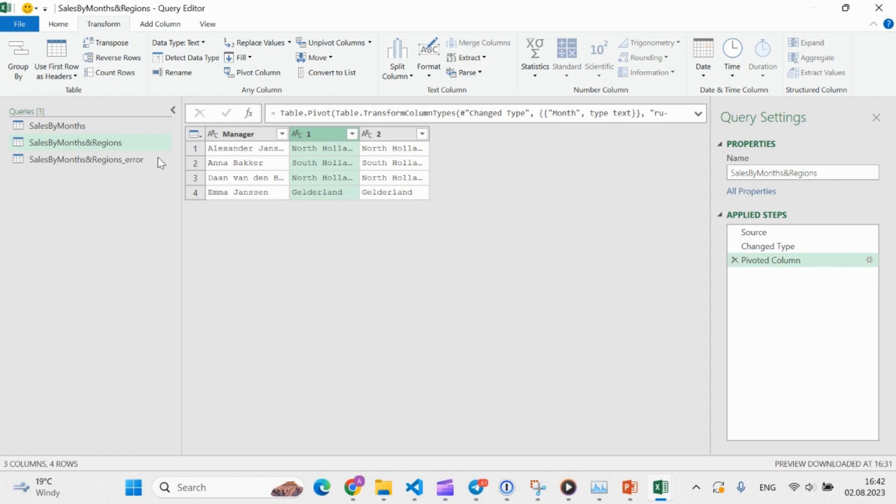
Pivot the Month column of SalesByMonths&Regions_error with Region as values and Don't Aggregate, and inspect the first cell of column 1
click(99, 162)
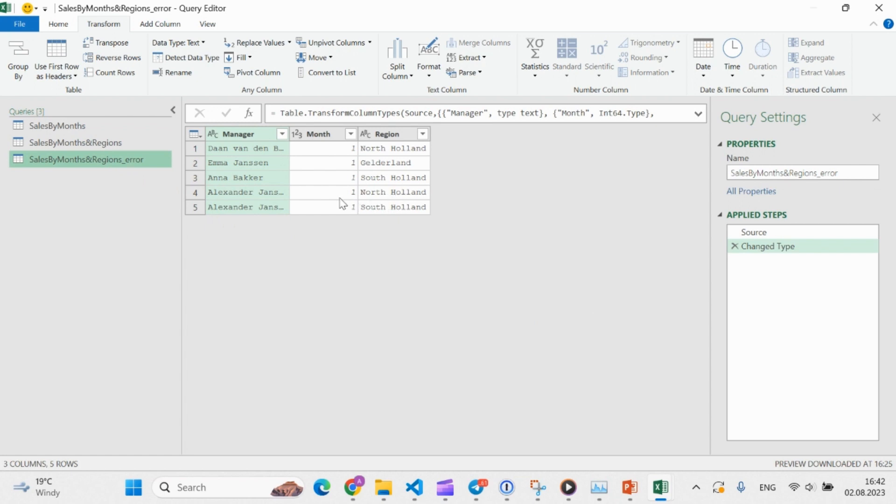
click(322, 134)
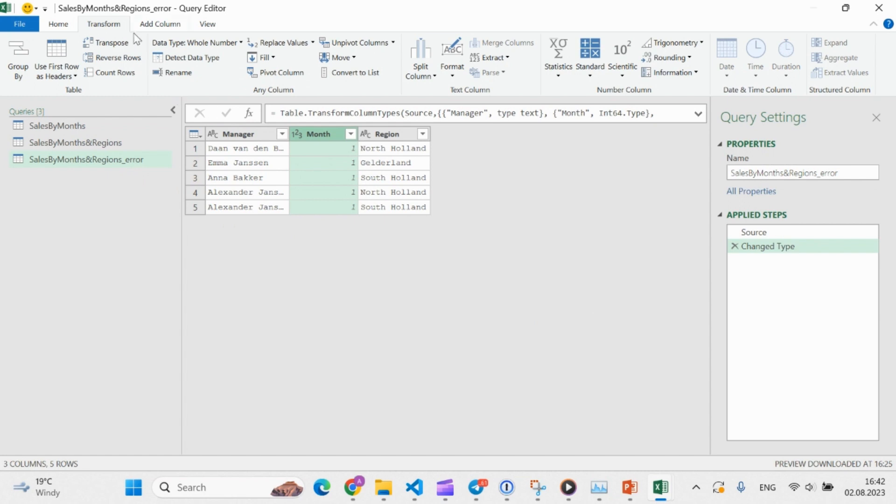
click(320, 225)
click(317, 255)
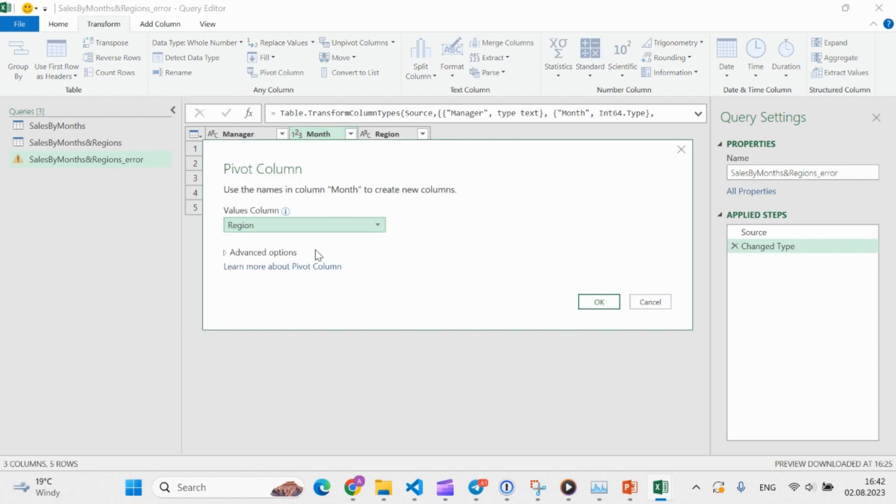
click(279, 252)
click(280, 281)
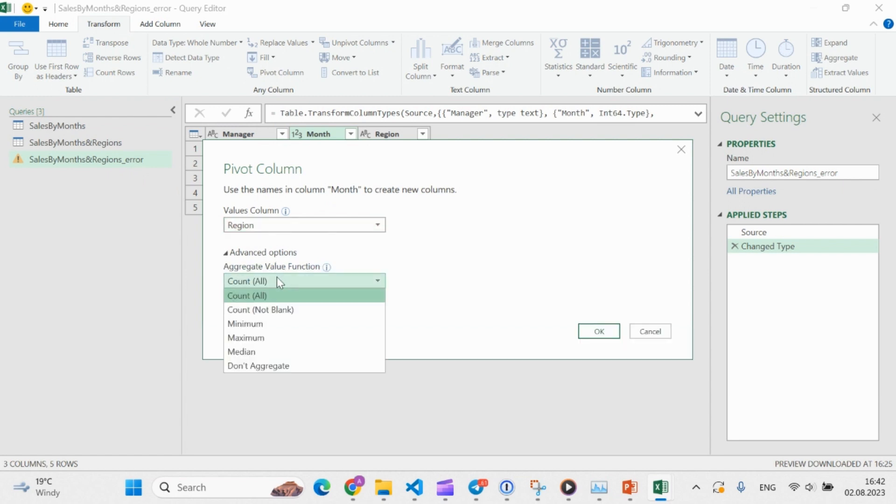
click(274, 366)
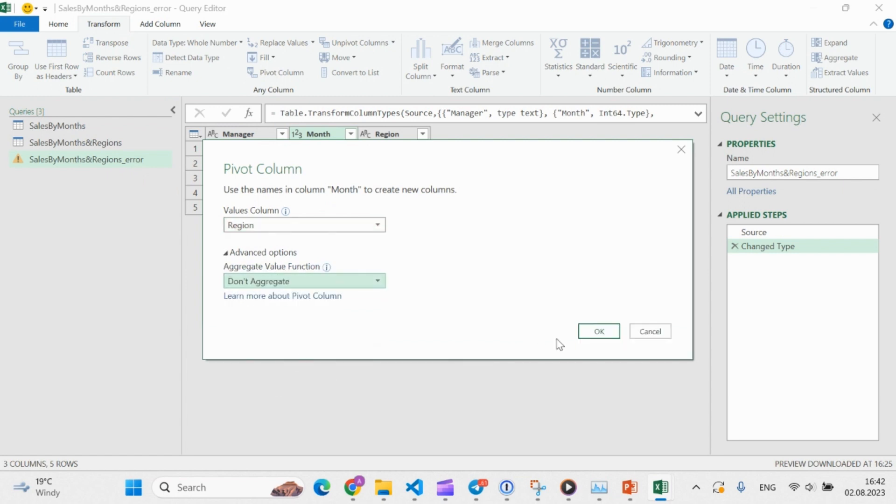
click(600, 333)
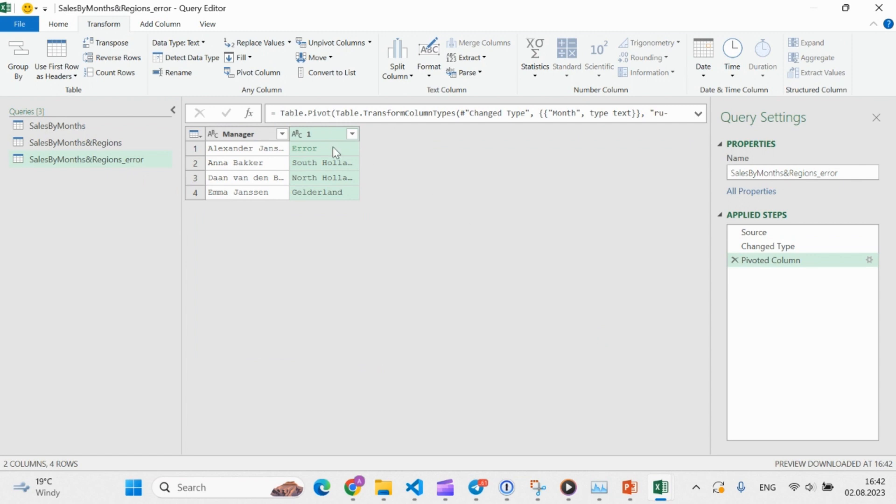
click(320, 149)
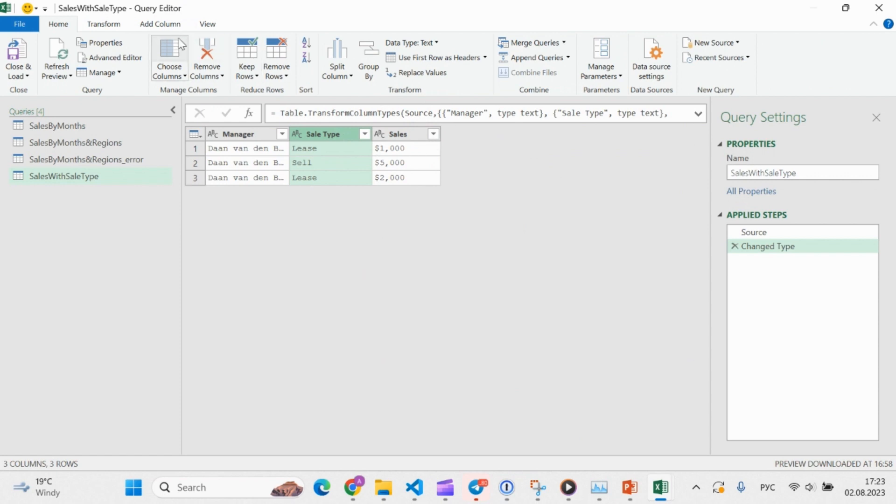
Examine the aggregate functions offered for pivoting Sale Type with Sales as the values column, and close the pivot settings without applying them
click(117, 25)
click(271, 74)
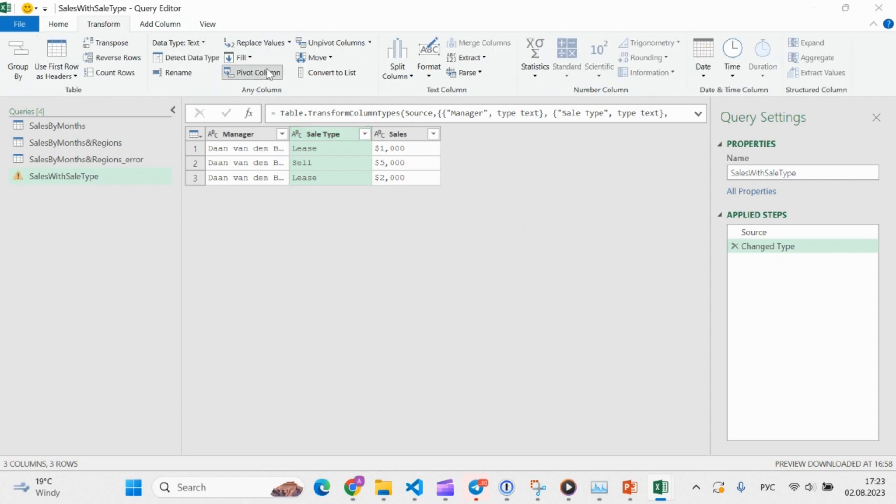
click(318, 226)
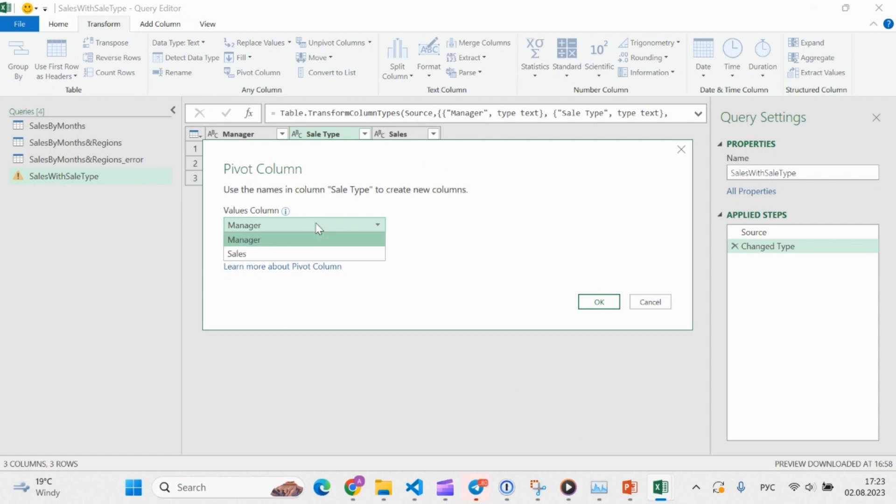
click(302, 256)
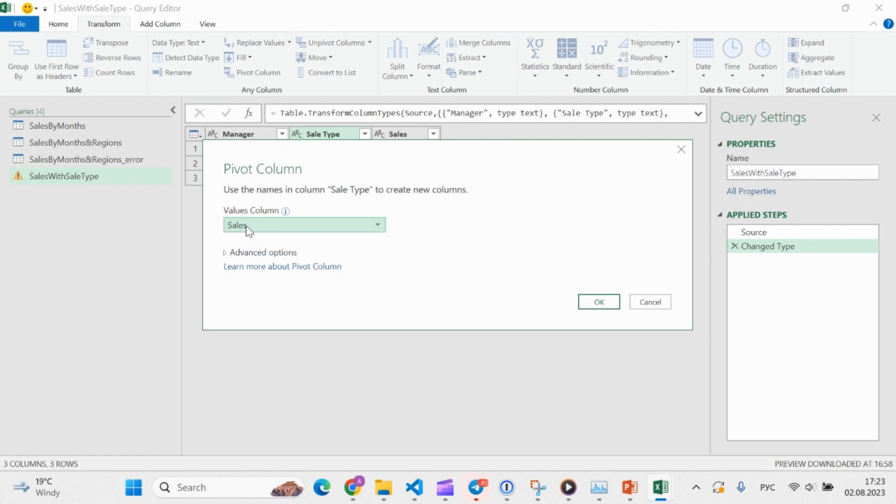
click(276, 254)
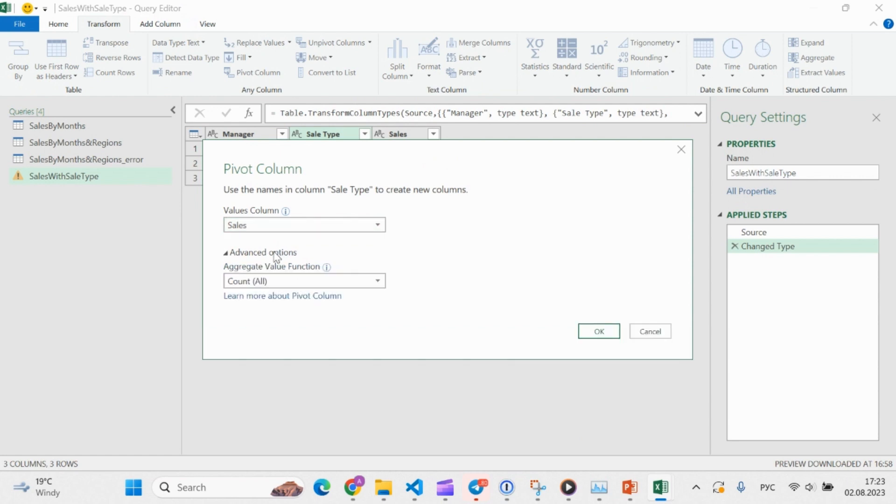
click(307, 281)
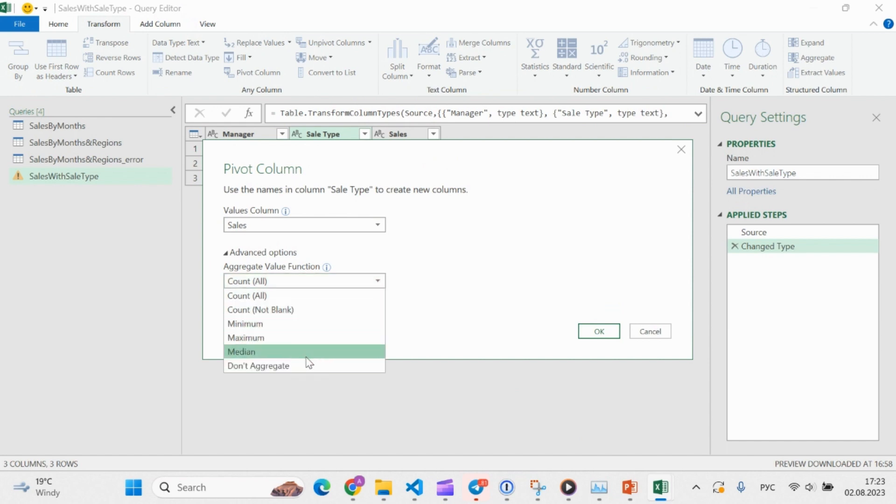
click(451, 257)
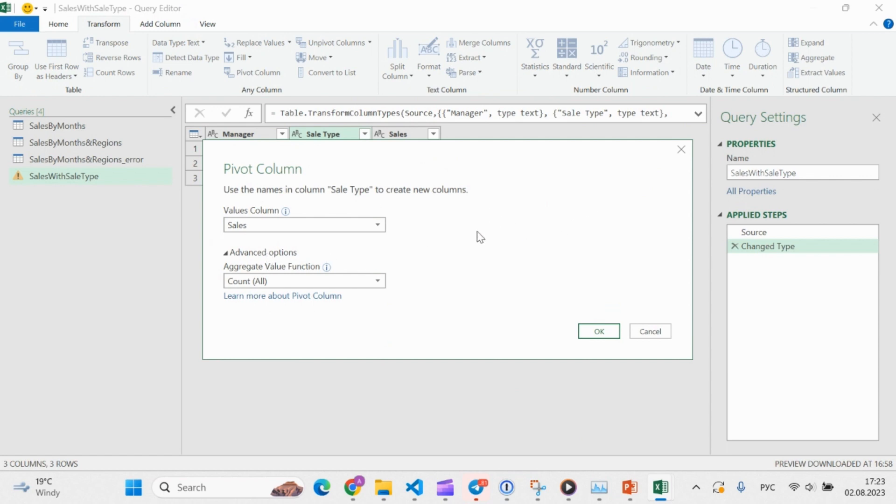
click(682, 150)
click(408, 134)
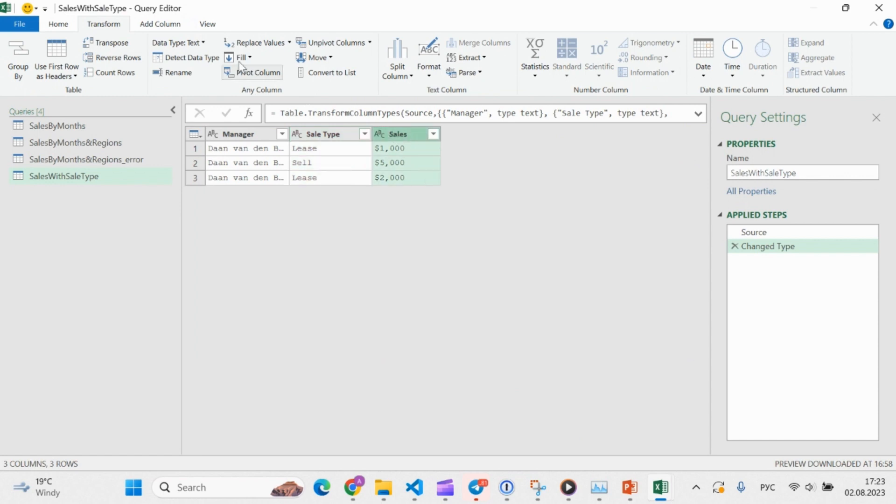
click(63, 27)
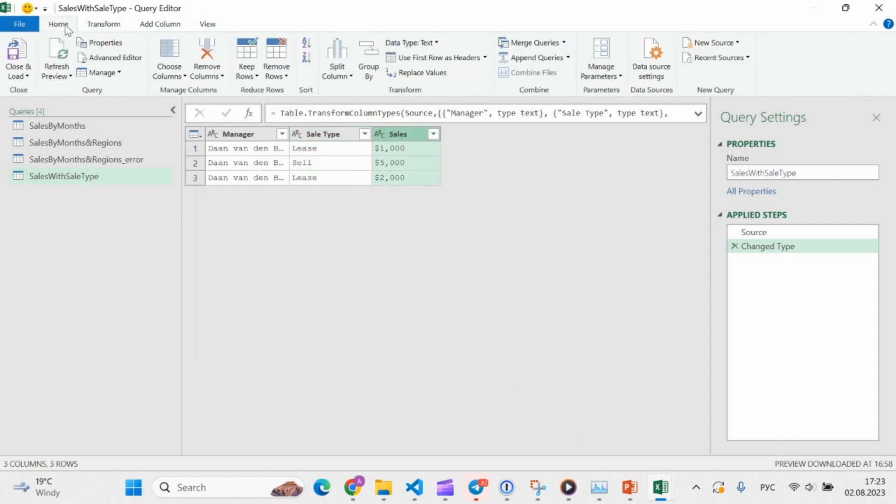
click(433, 44)
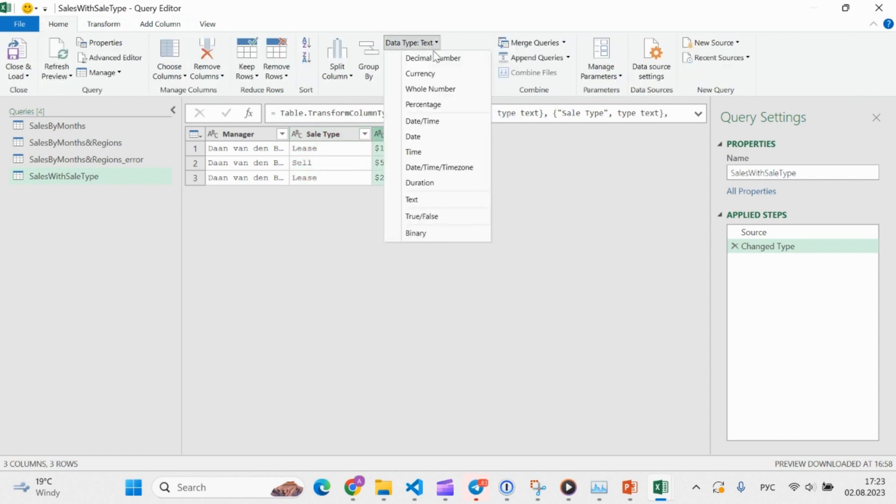
click(434, 59)
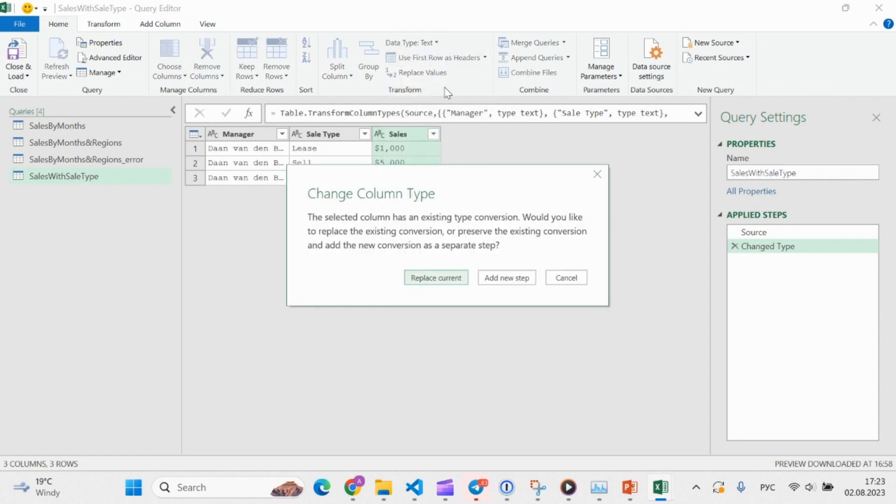
click(598, 173)
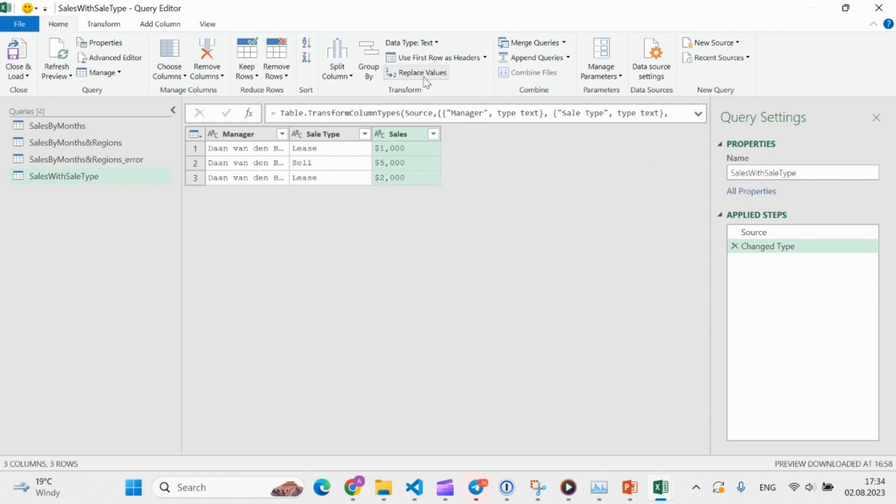
Remove the dollar signs from the Sales column of SalesWithSaleType by replacing "$" with an empty value
click(430, 74)
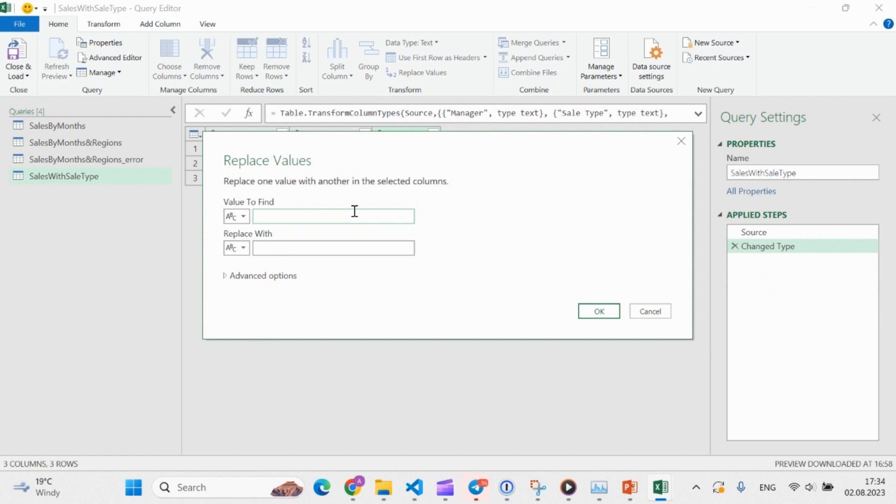
text($)
click(362, 246)
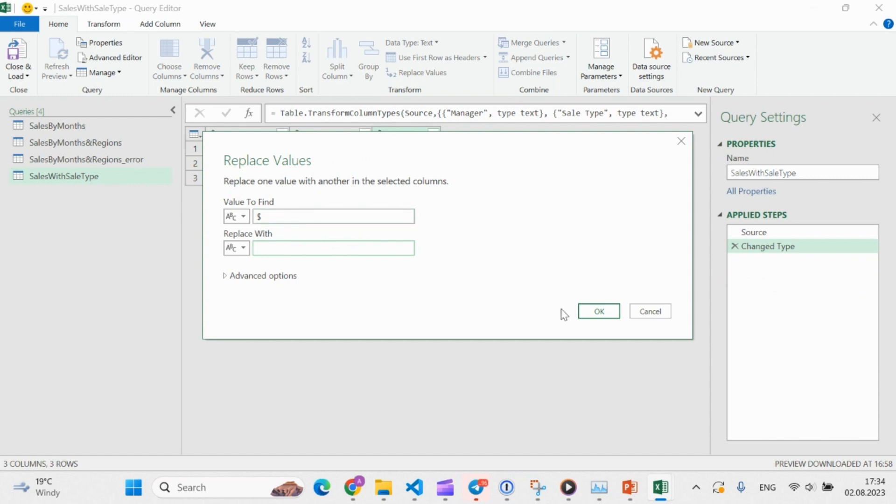
click(589, 313)
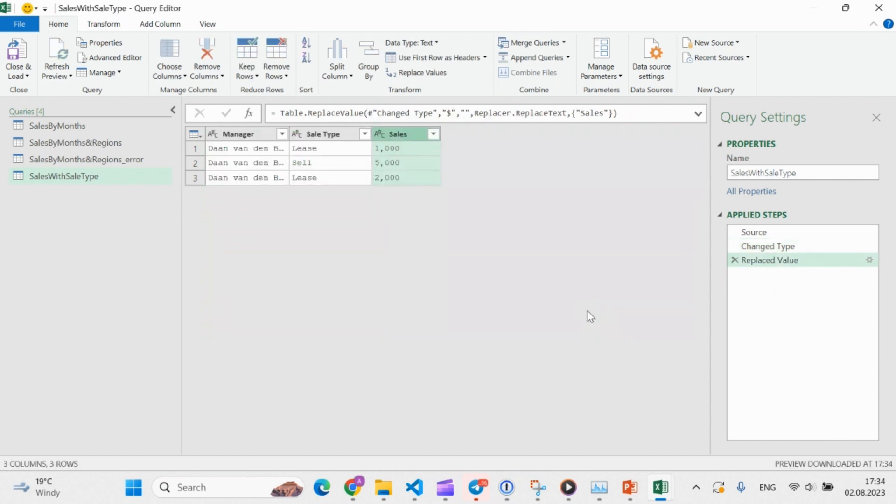
Replace the commas in the Sales column with an empty value and change the column's data type to Decimal Number
click(444, 75)
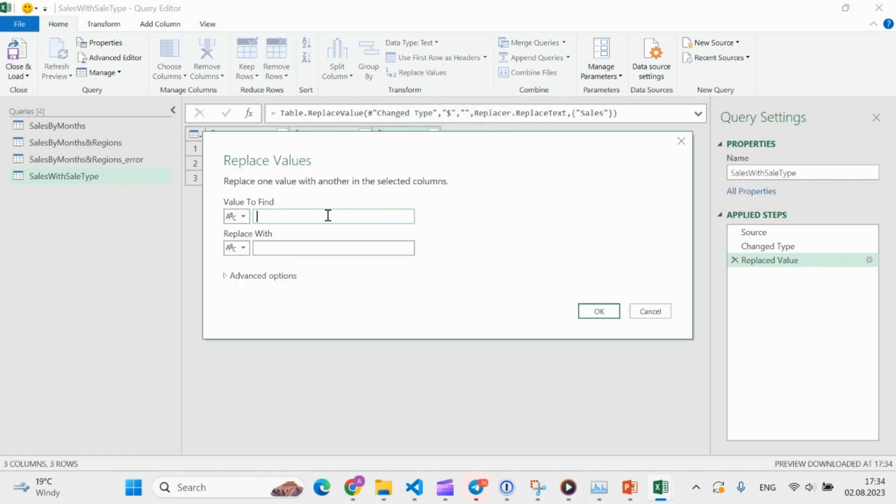
text(,)
click(323, 248)
click(600, 311)
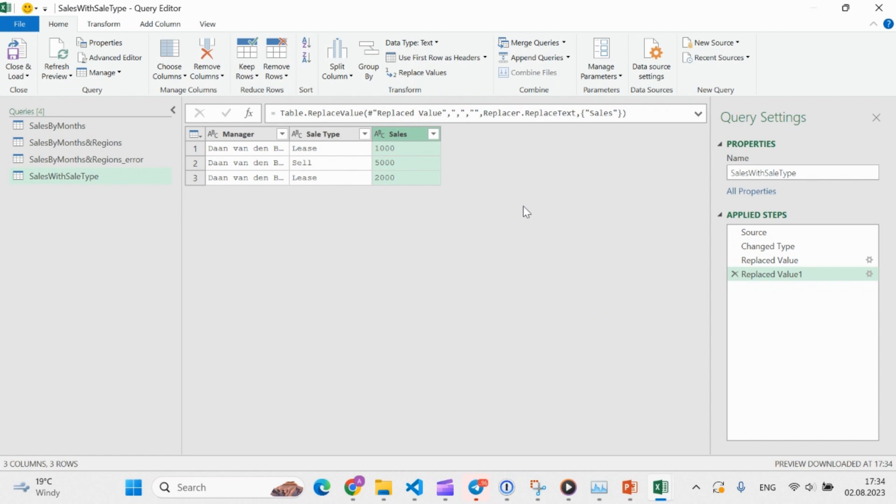
click(436, 43)
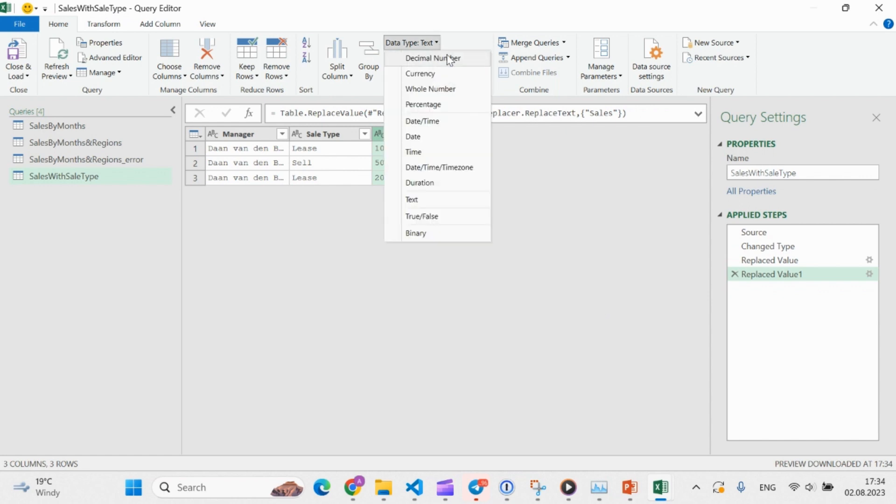
click(449, 59)
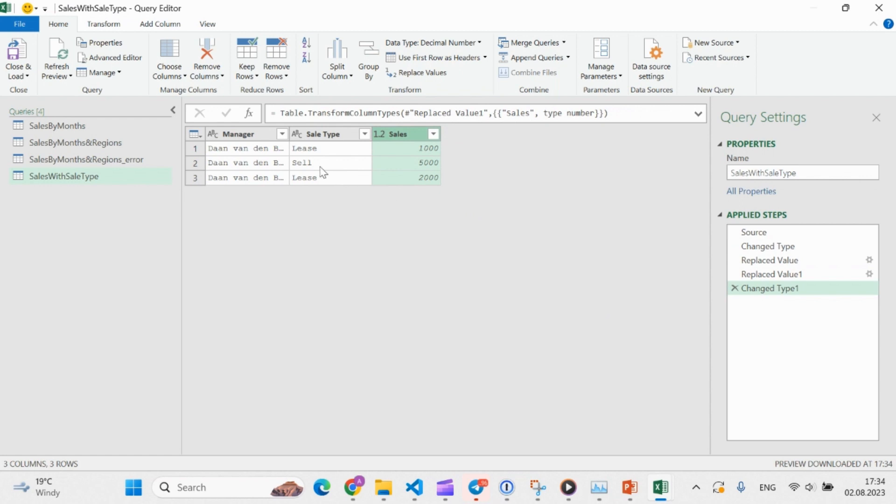
Pivot the Sale Type column with Sales as the values column and Sum as the aggregate value function
click(117, 26)
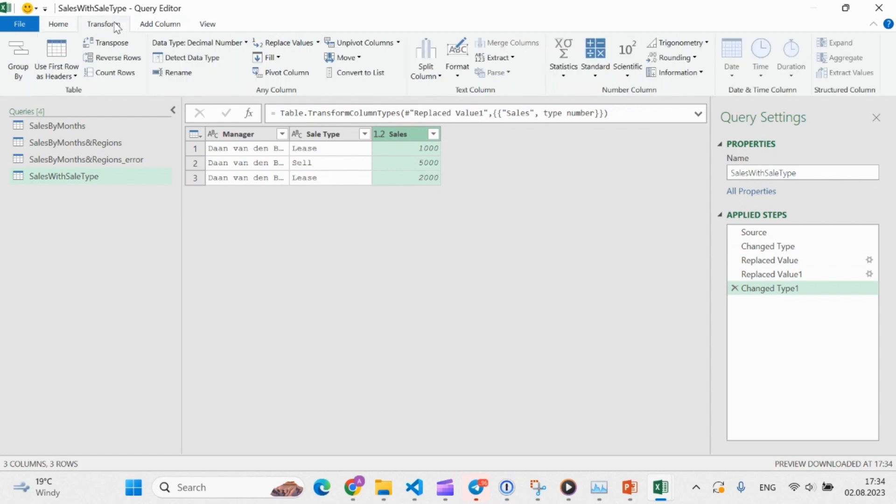
click(327, 134)
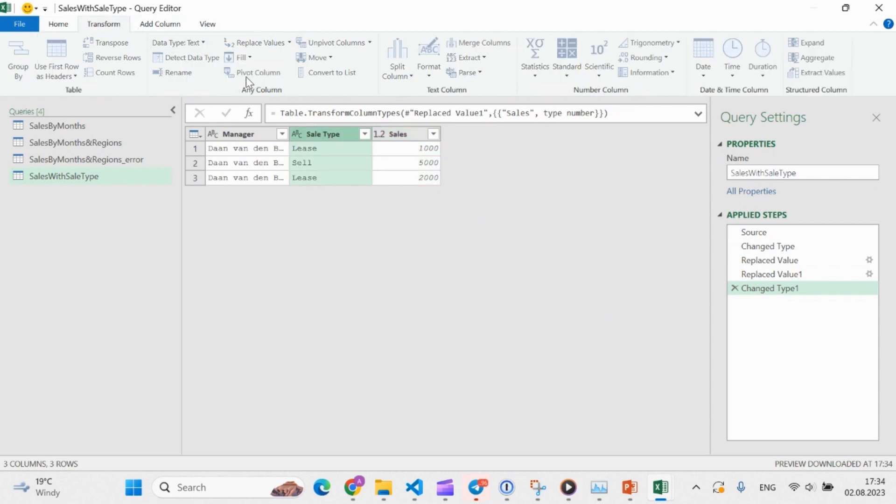
click(246, 76)
click(296, 223)
click(282, 254)
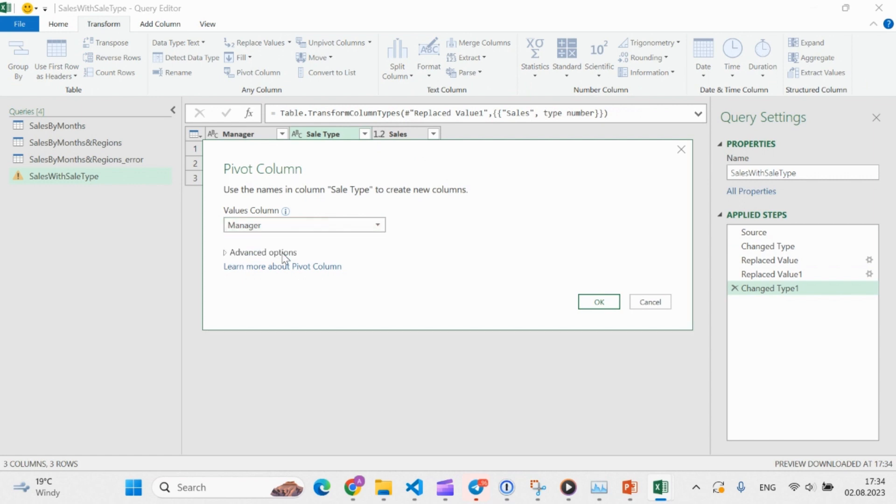
click(269, 252)
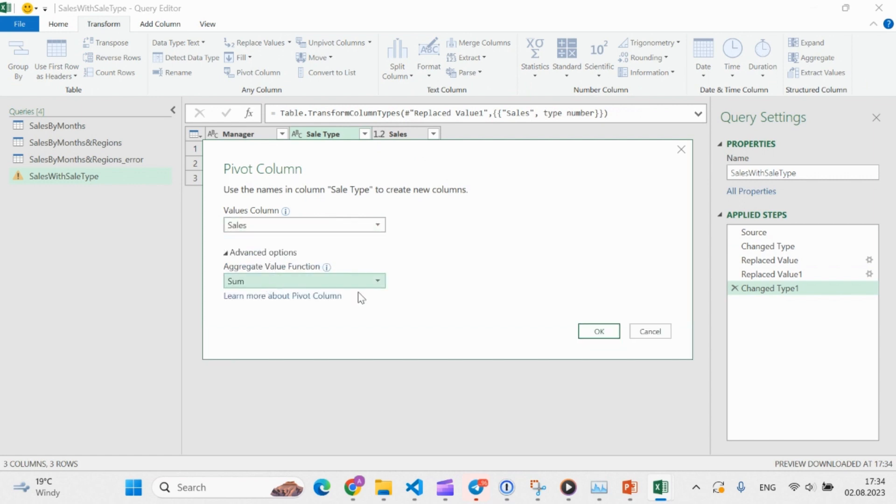
click(600, 332)
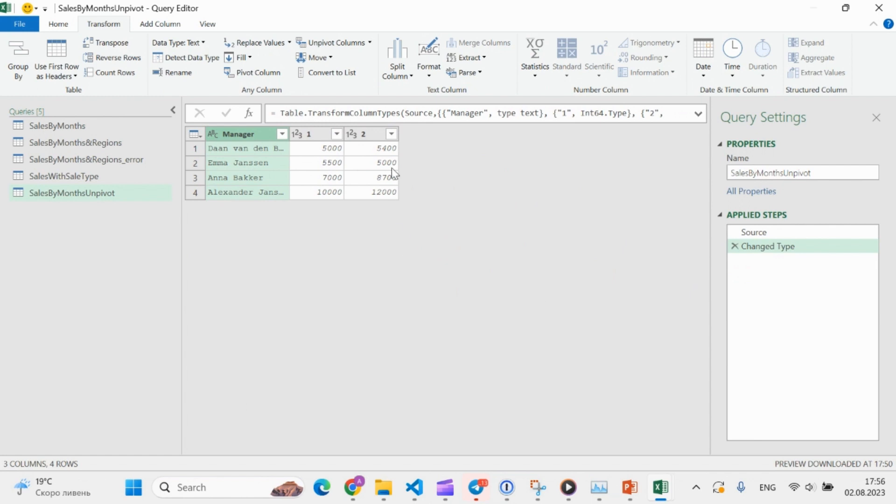
Unpivot columns 1 and 2 of the SalesByMonthsUnpivot query
click(315, 135)
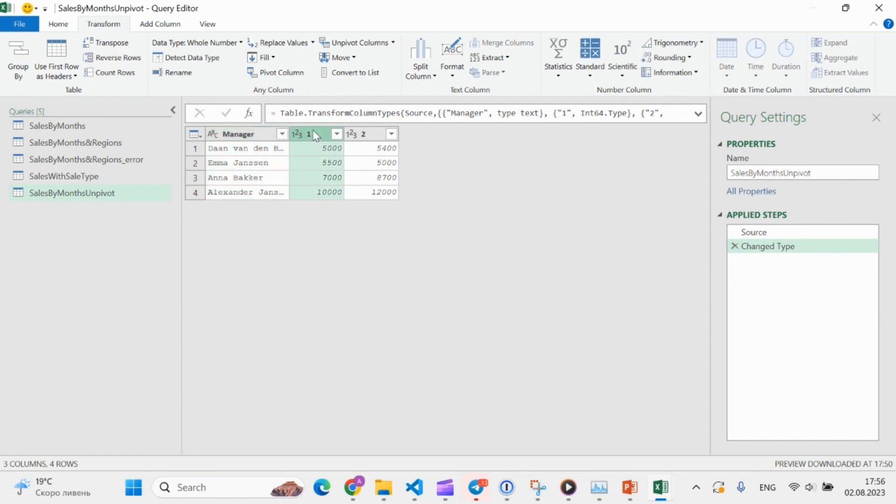
ctrl+click(371, 136)
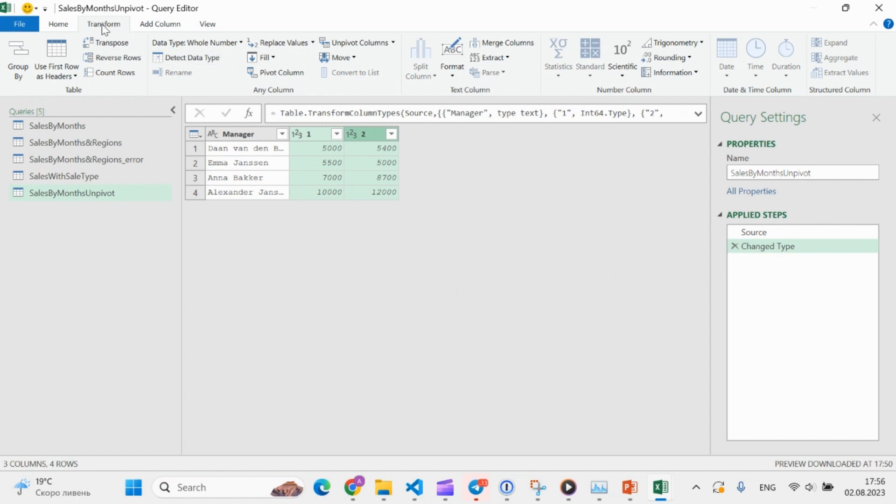
click(375, 46)
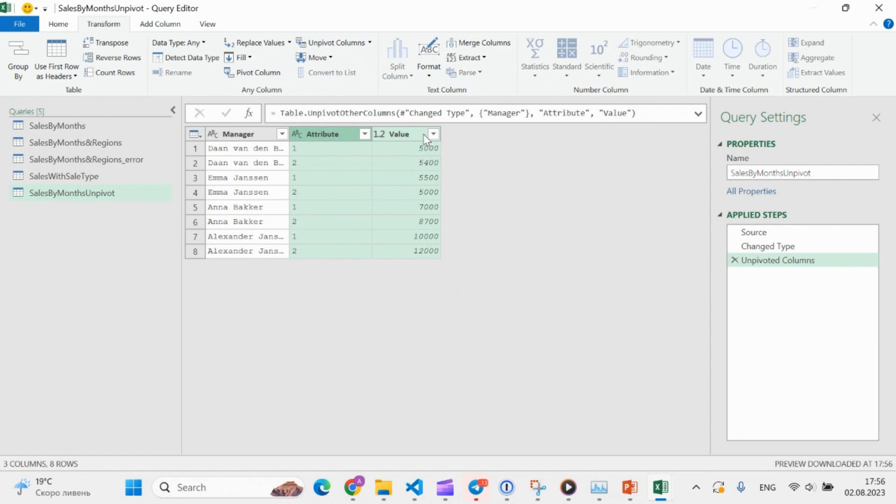
Rename the Attribute column as Month and the Value column as Sales
click(338, 134)
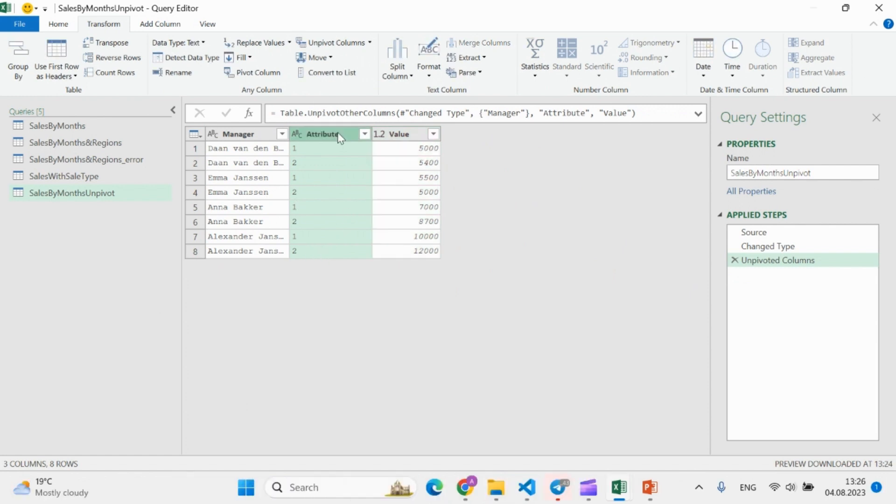
double_click(339, 134)
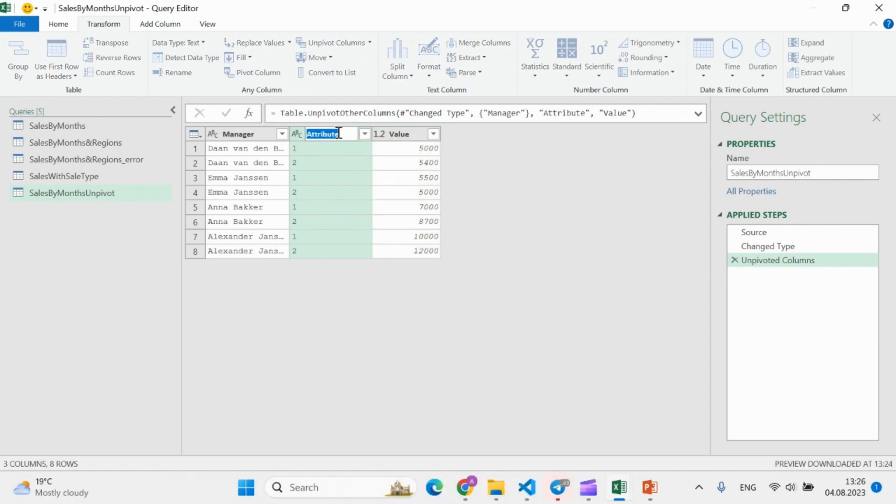
text(Month)
key(Return)
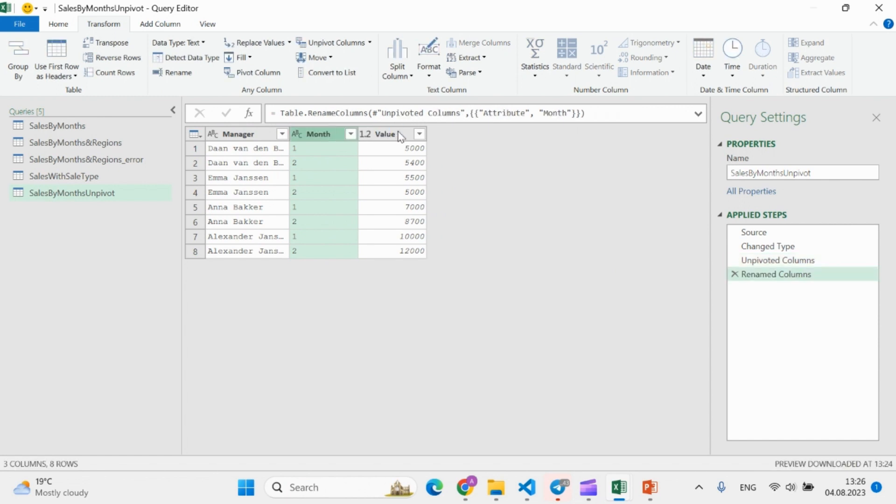
double_click(399, 134)
text(Sale)
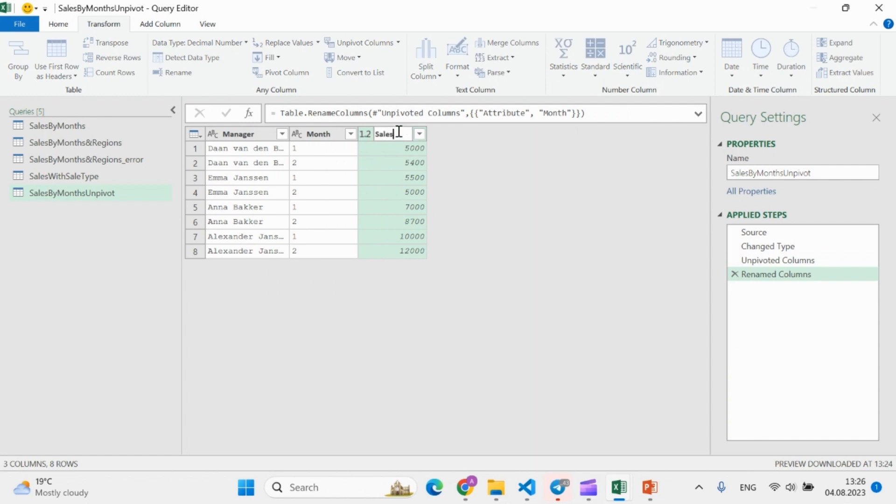
key(Return)
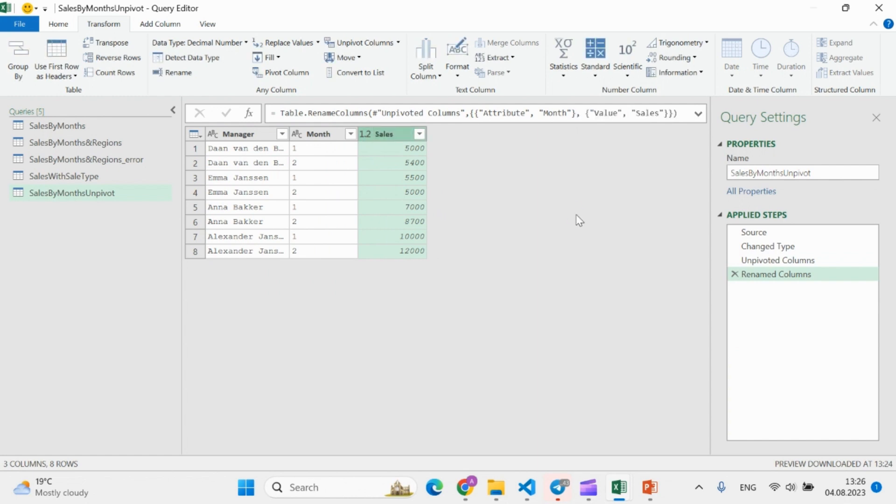